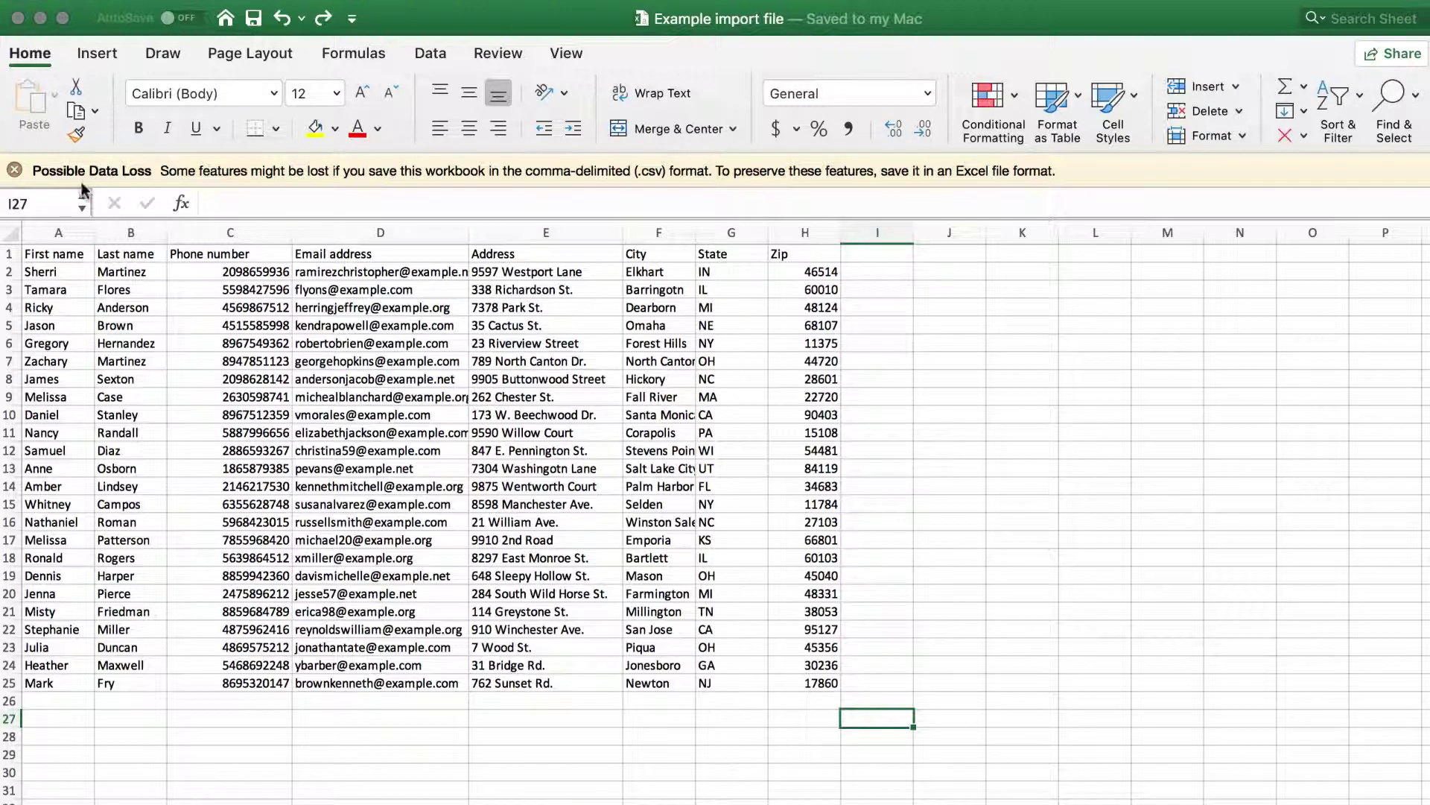
# In Excel, highlight the First name, Last name and Email address columns, then clear the highlight.
pyautogui.click(57, 233)
pyautogui.click(118, 232)
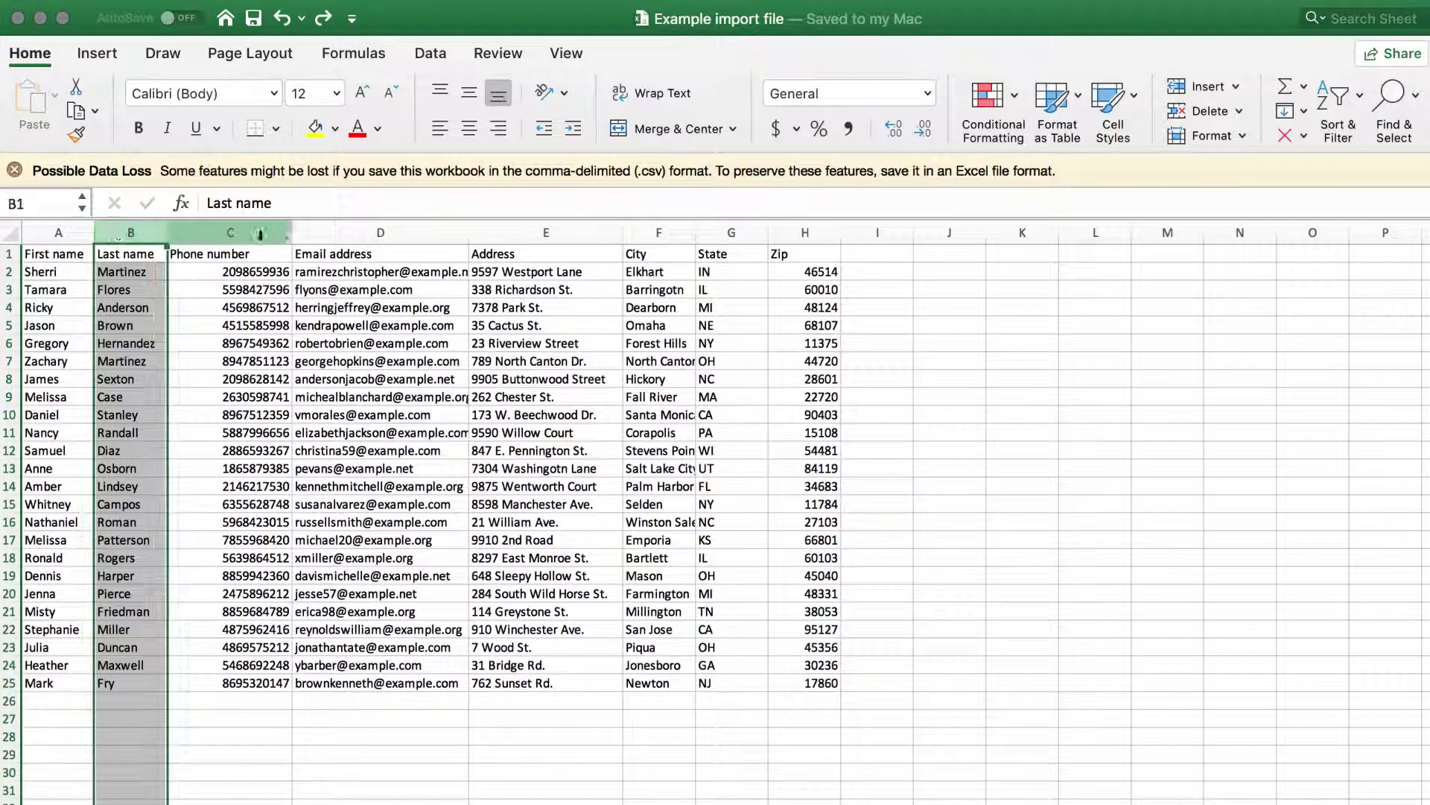
pyautogui.click(321, 231)
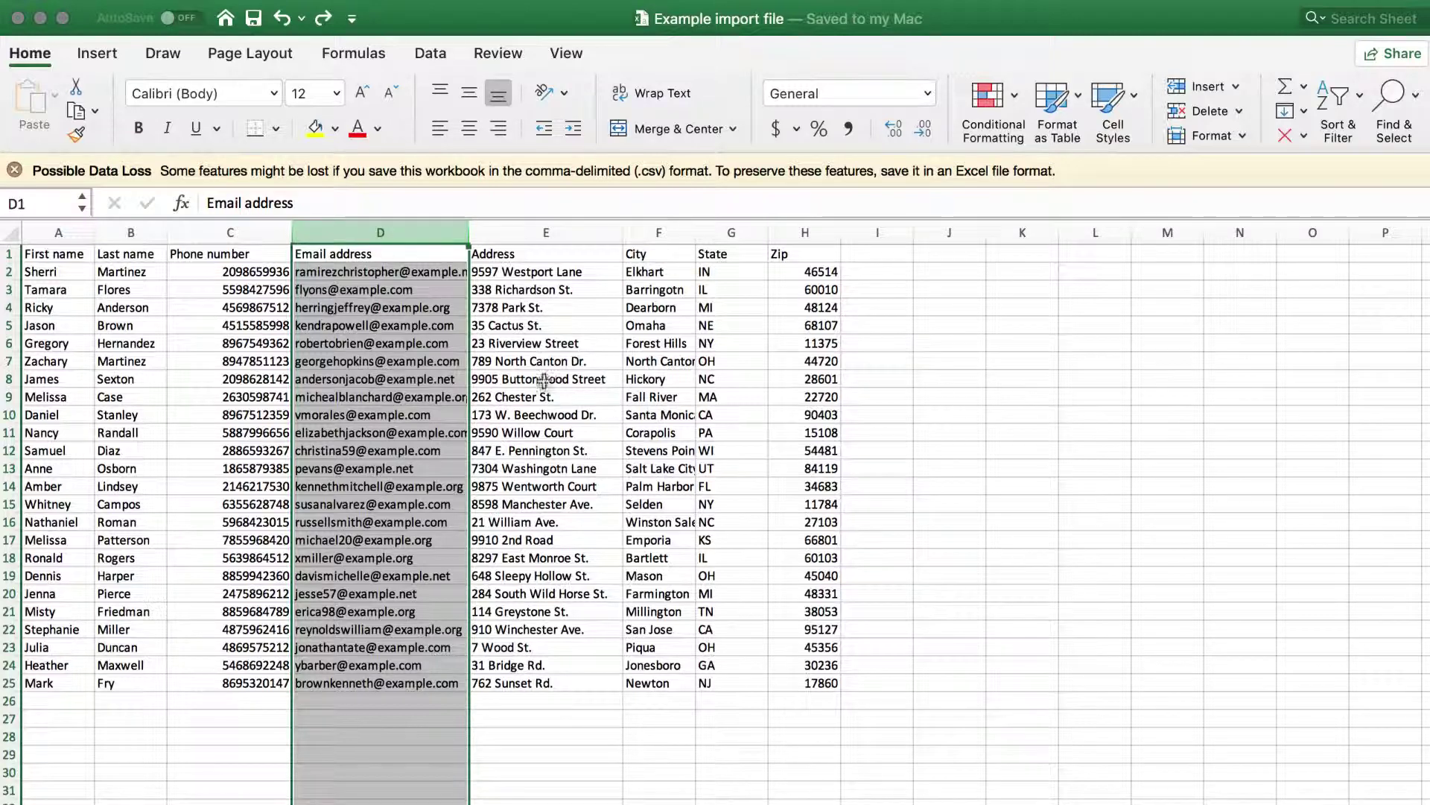
pyautogui.click(900, 699)
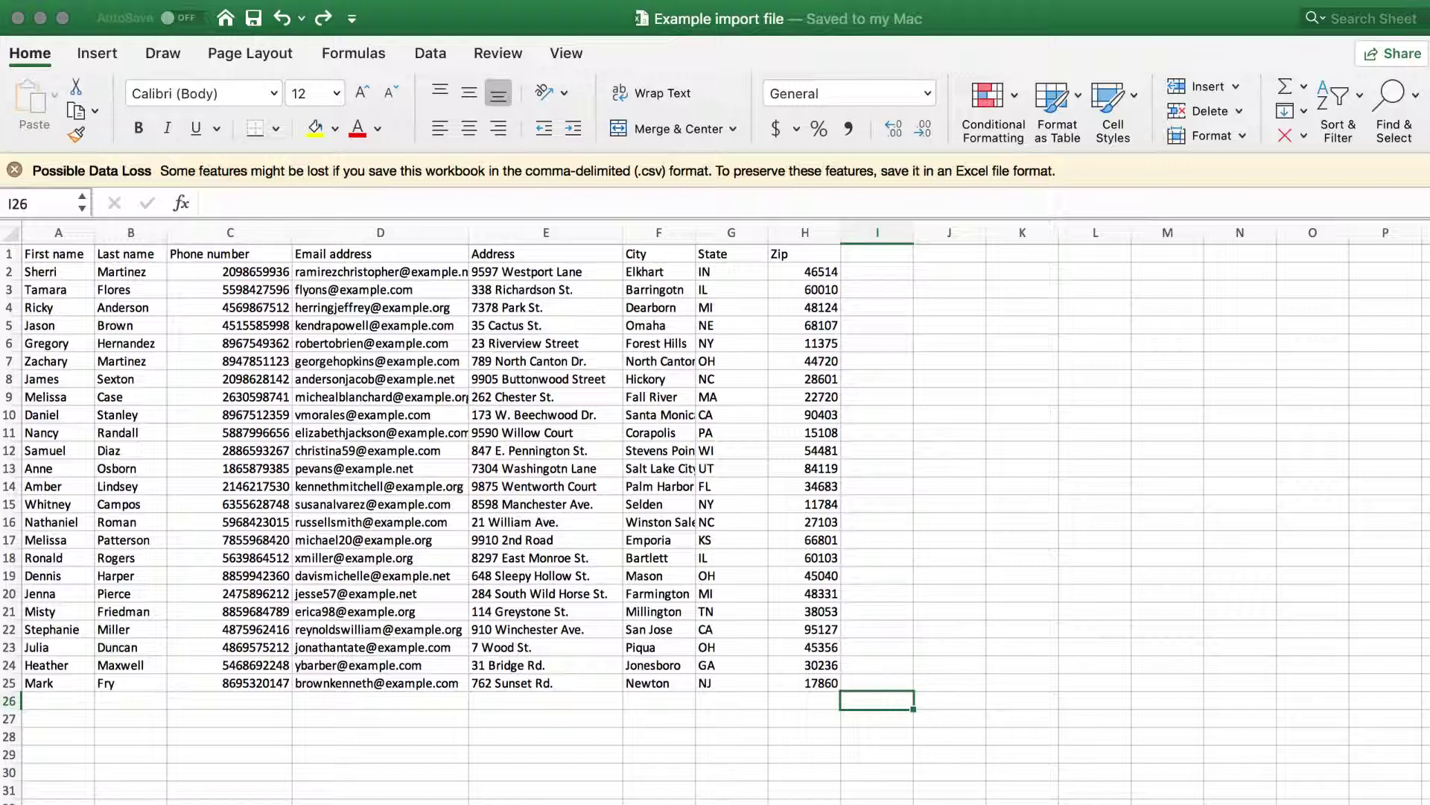
# Look at Save As with the Excel 97-2004 Workbook format, then cancel without saving.
pyautogui.click(115, 0)
pyautogui.press('super+shift+s')
pyautogui.click(918, 191)
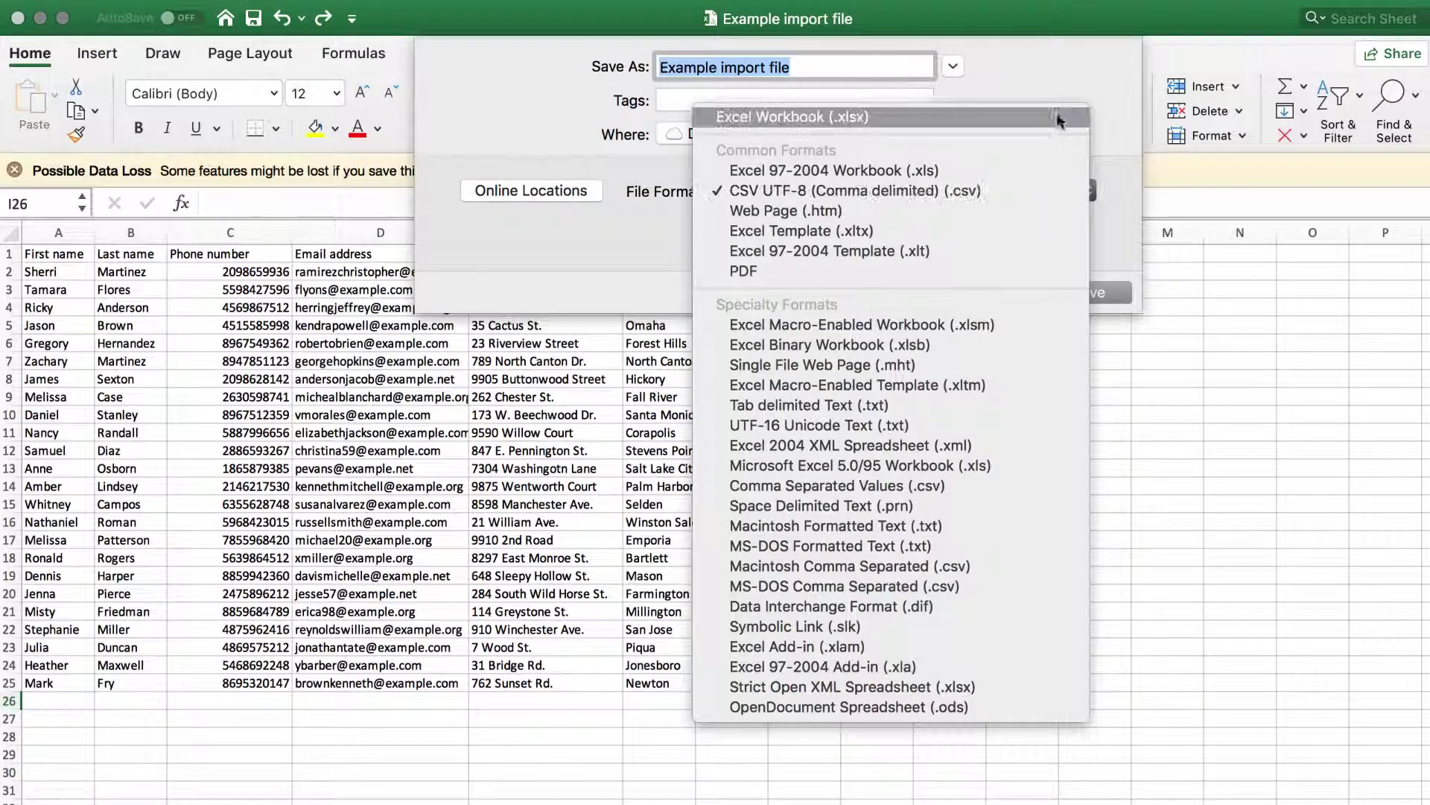
pyautogui.click(1035, 171)
pyautogui.click(991, 291)
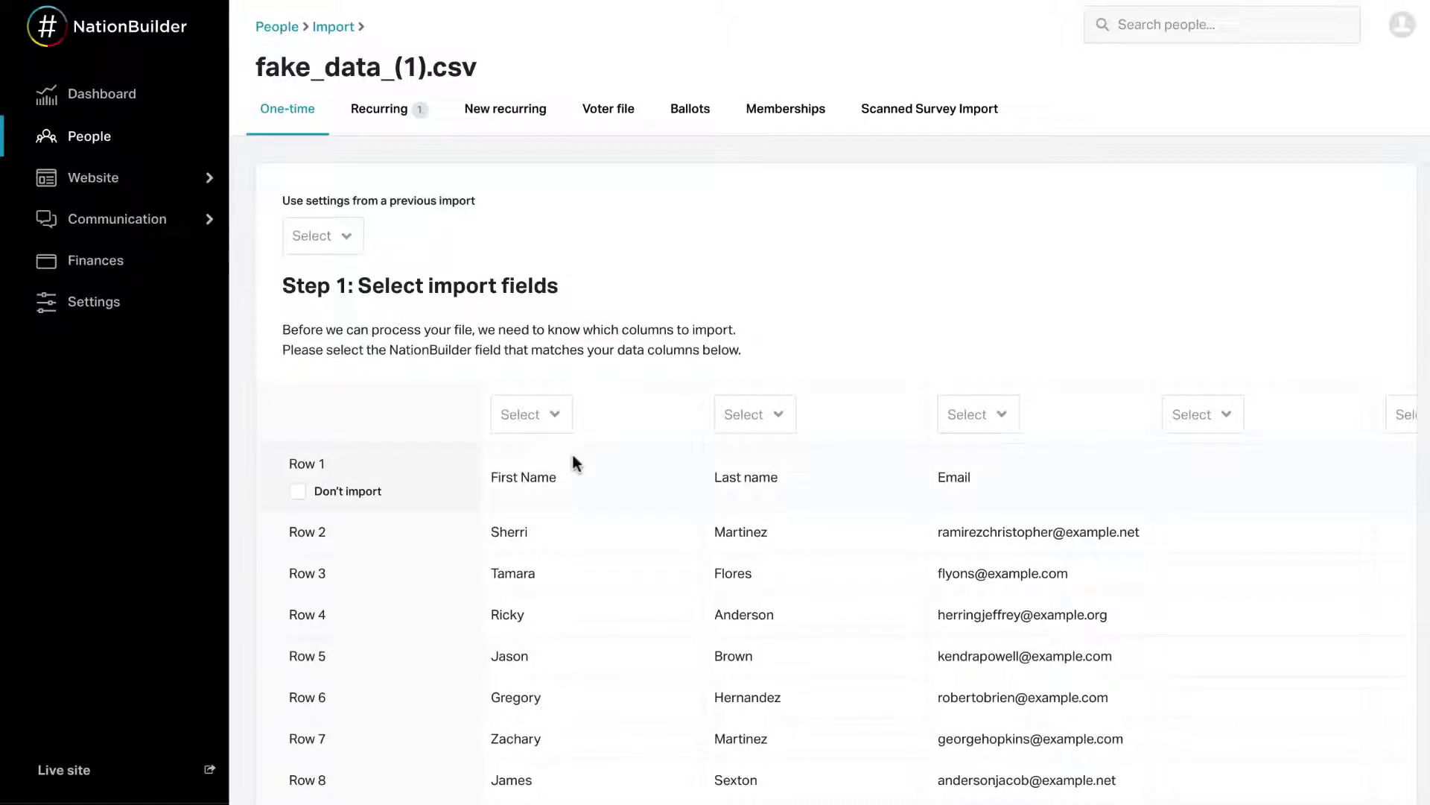
# Match the first file column to first_name.
pyautogui.click(557, 414)
pyautogui.write('fir')
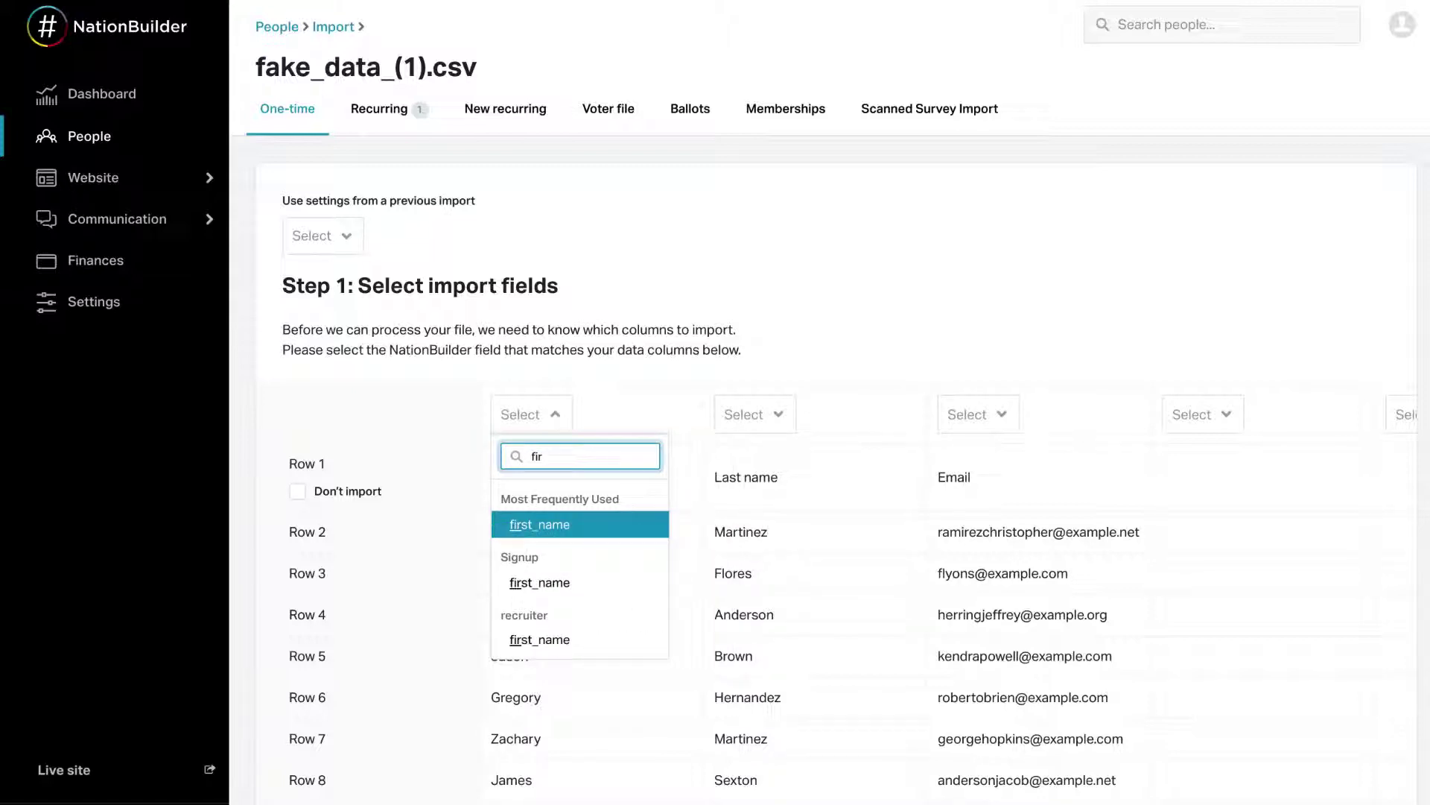
pyautogui.click(581, 524)
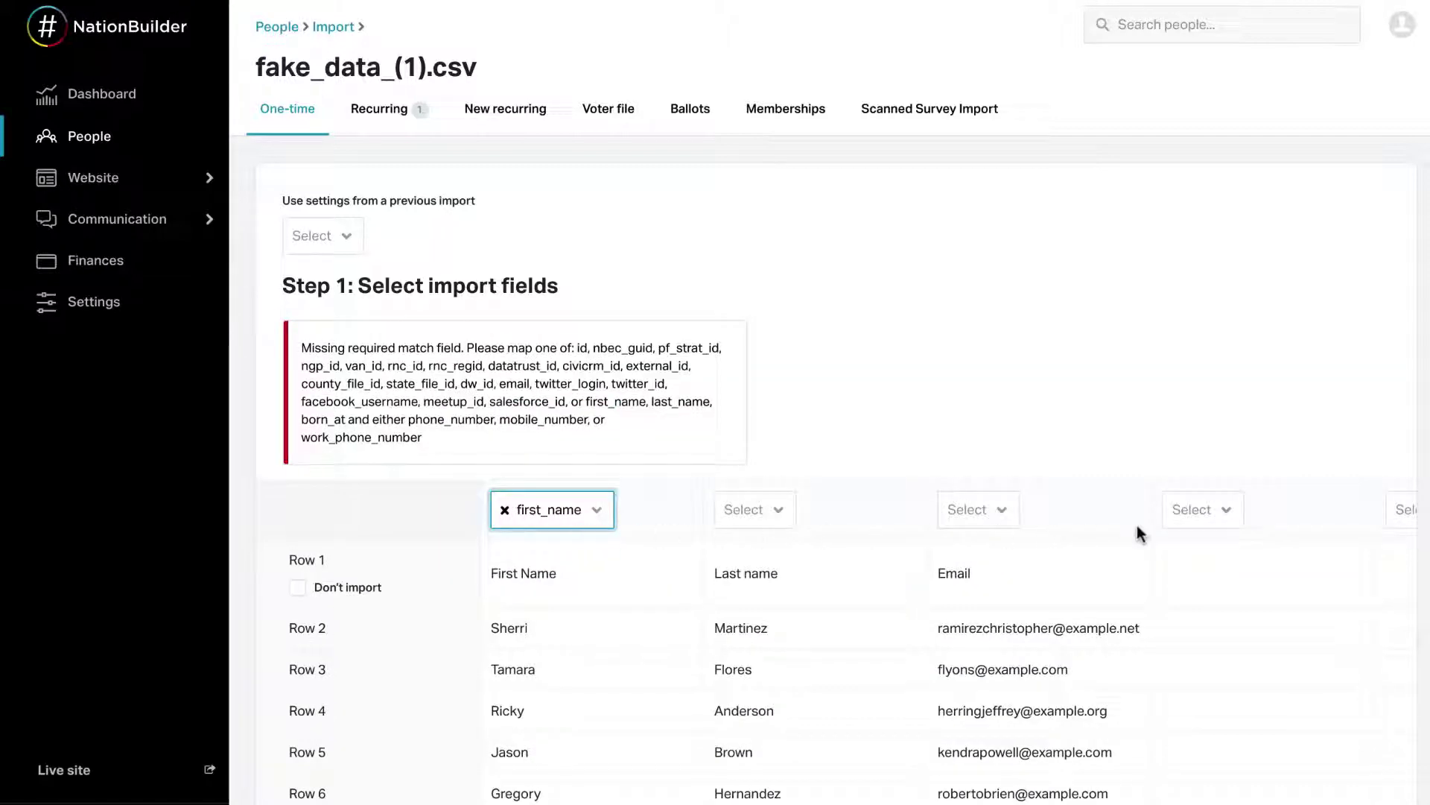
# Browse the address fields for the fourth column, then close the list without choosing one.
pyautogui.click(1202, 511)
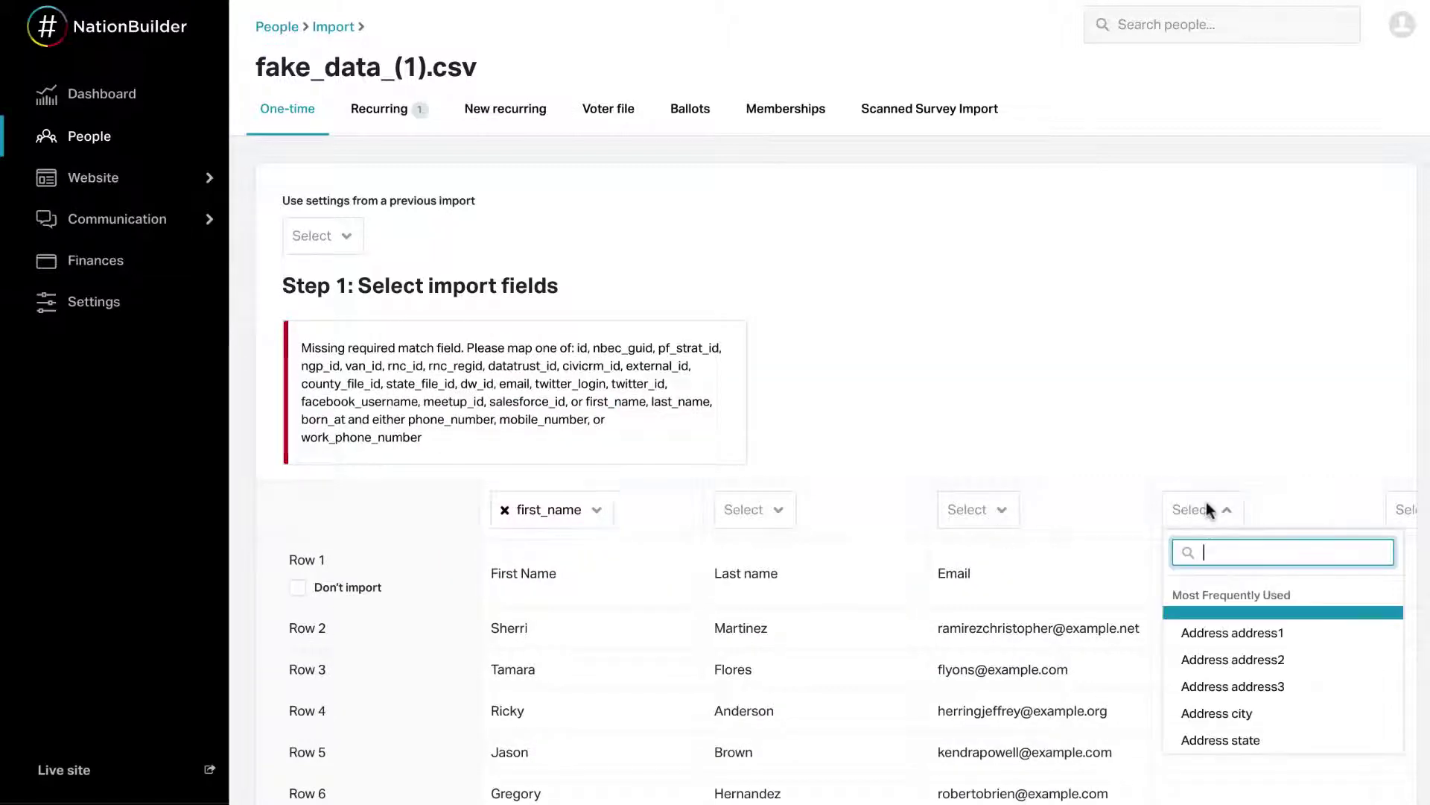
pyautogui.write('address')
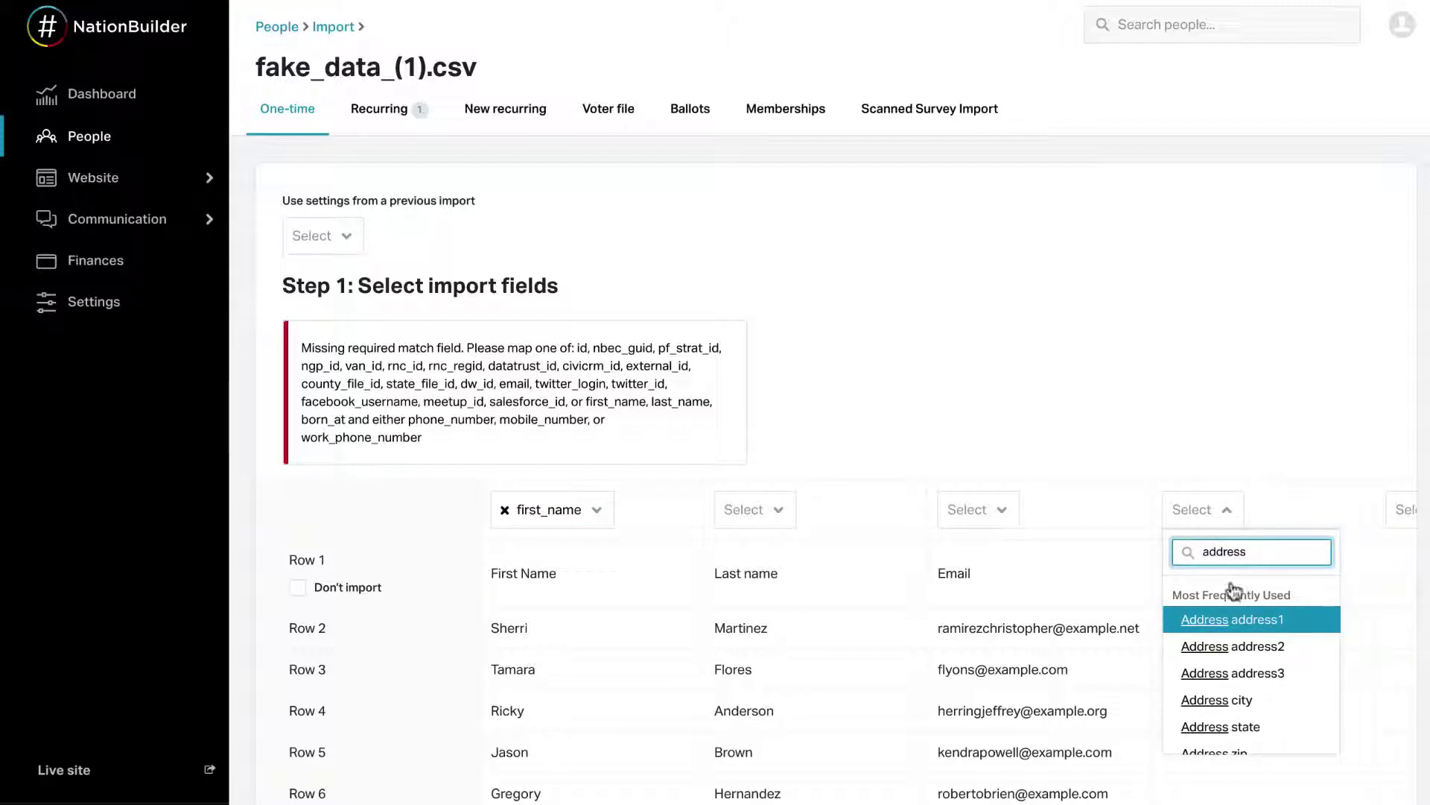
pyautogui.scroll(-2, 1245, 665)
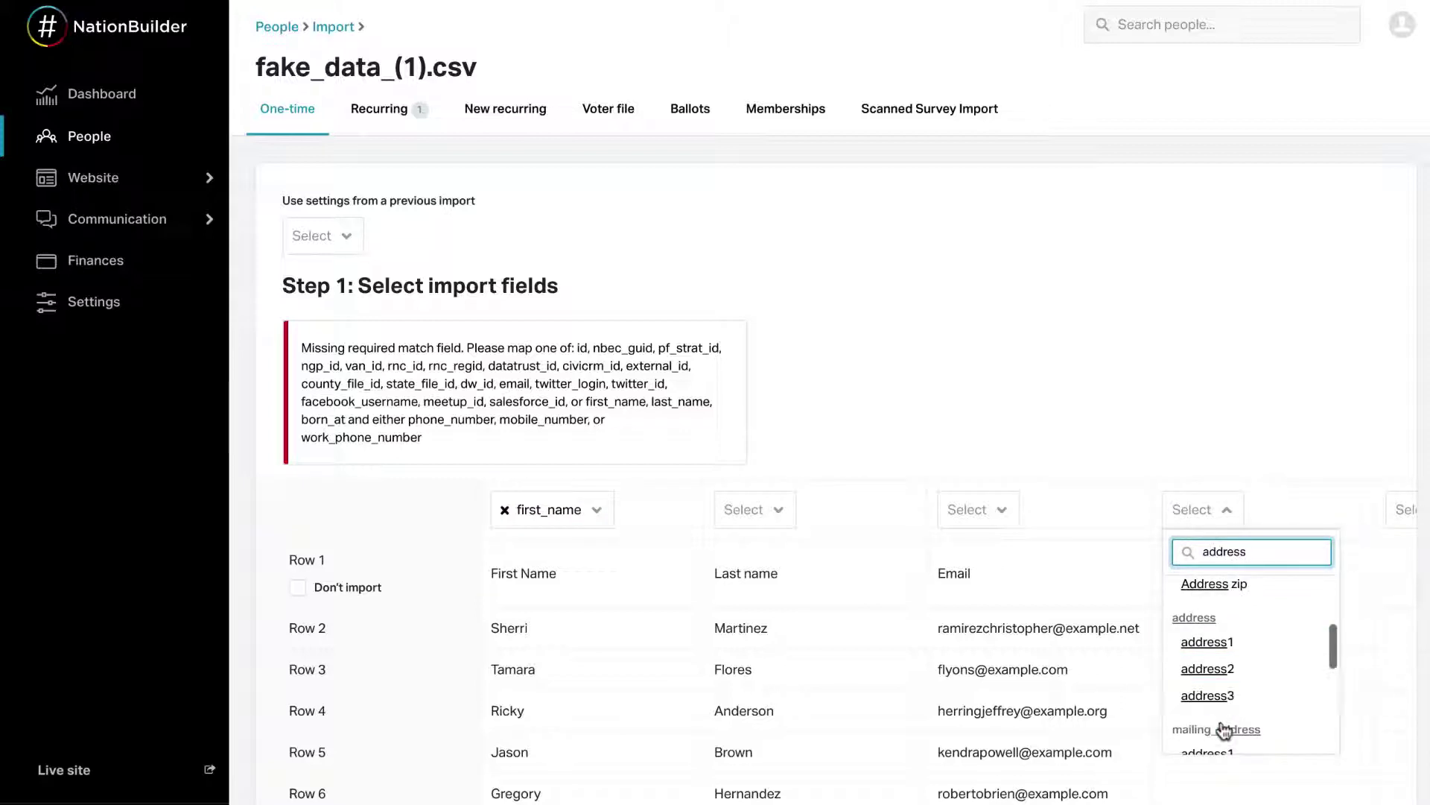
pyautogui.scroll(-2, 1225, 730)
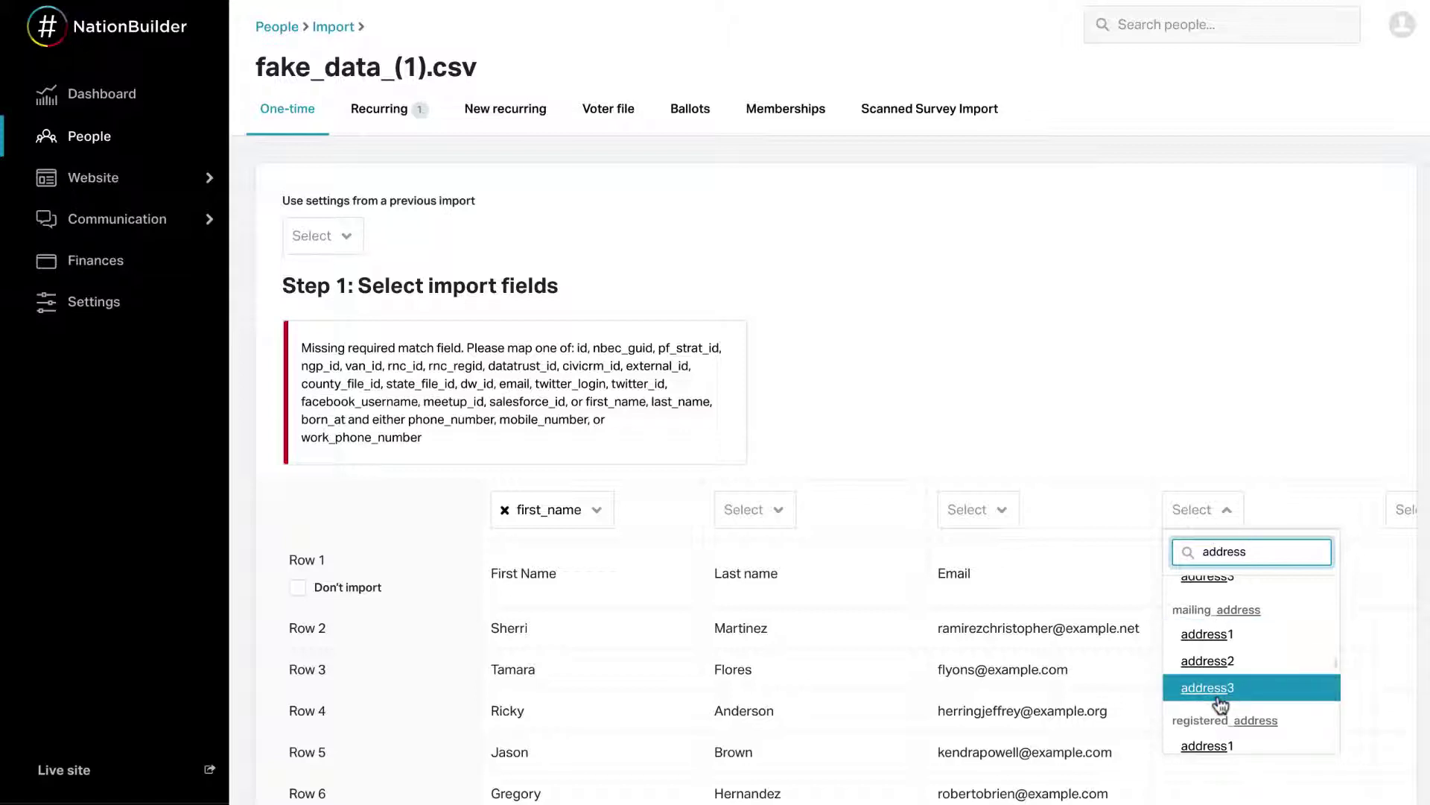
pyautogui.scroll(-2, 1215, 685)
pyautogui.scroll(-2, 1211, 708)
pyautogui.scroll(6, 1203, 679)
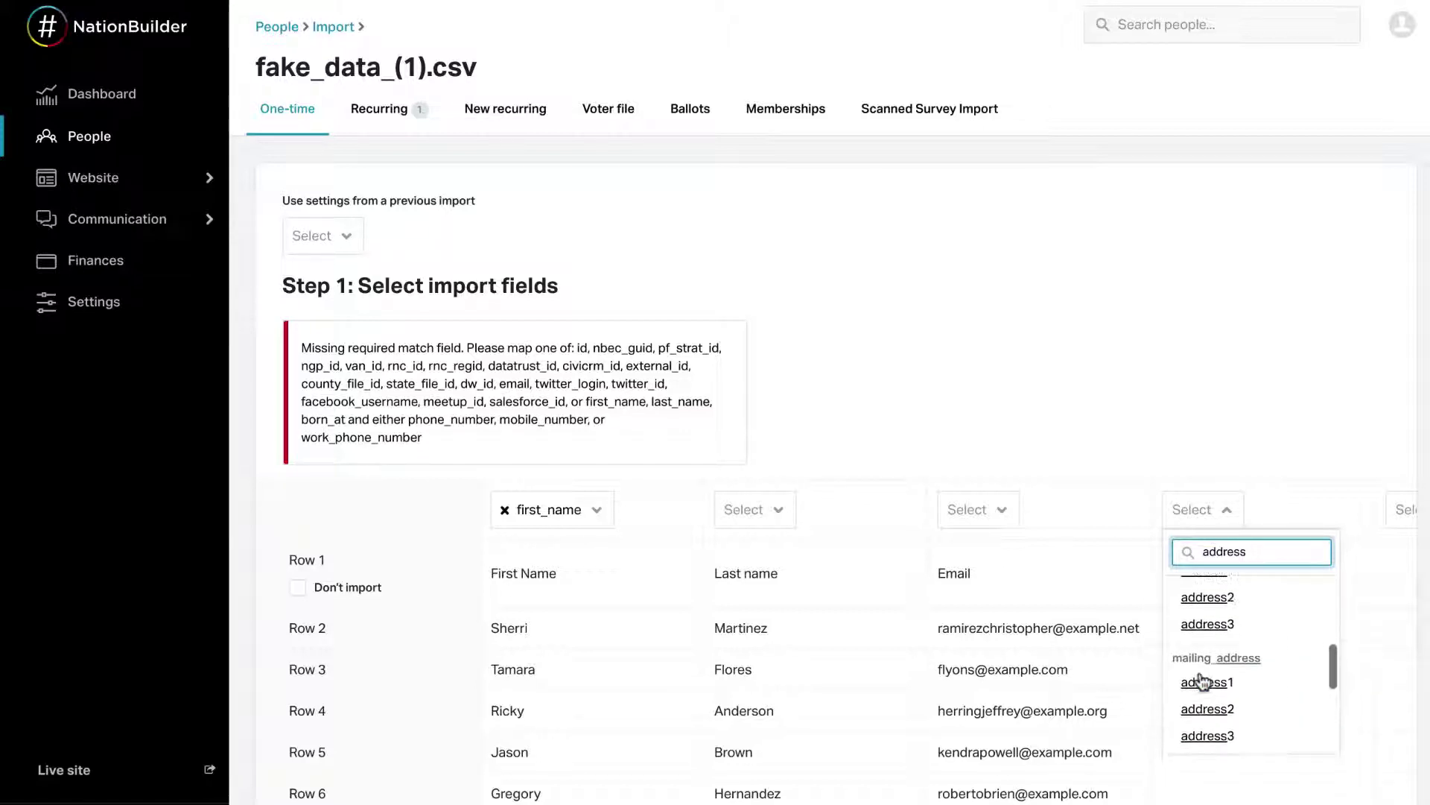
pyautogui.scroll(-1, 1203, 679)
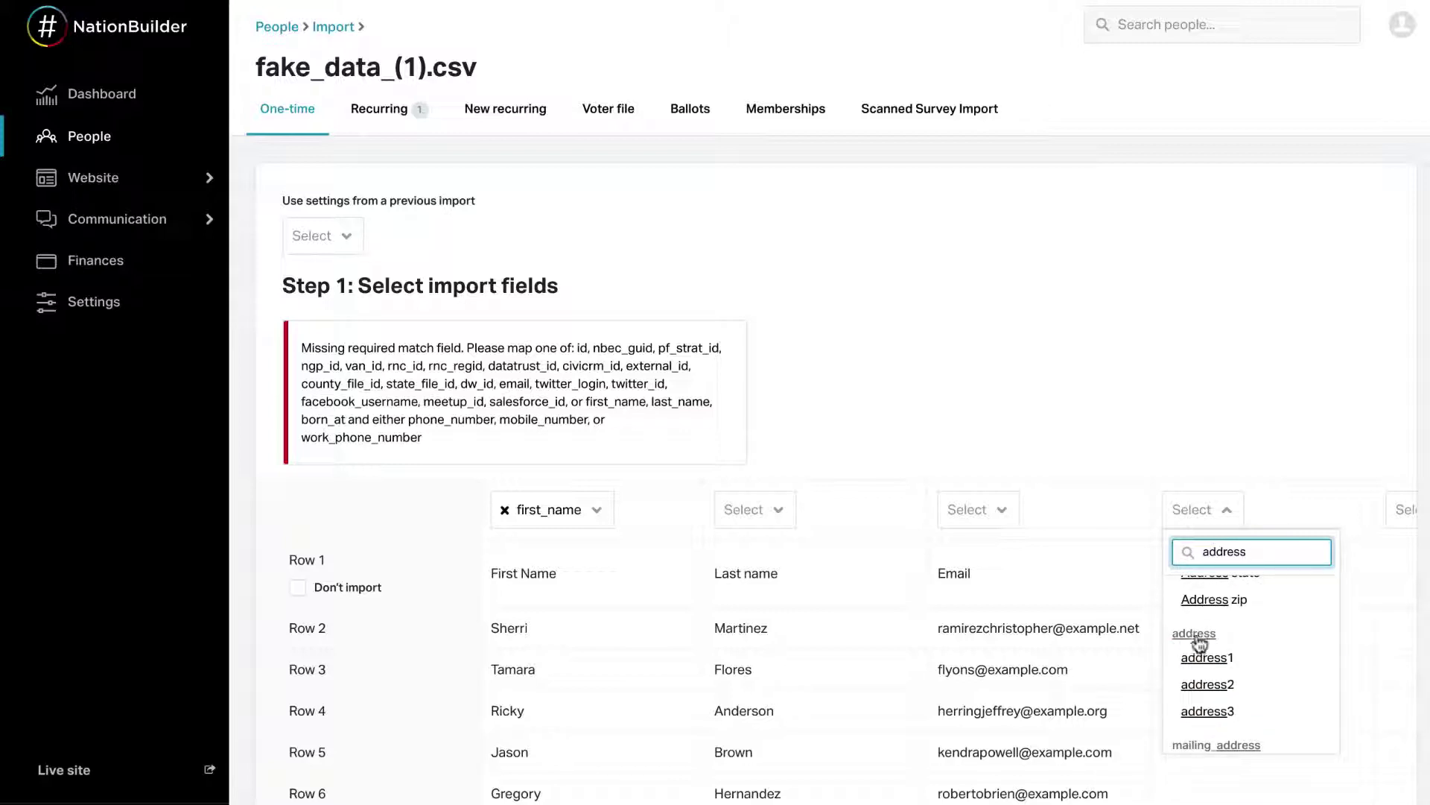
pyautogui.click(776, 517)
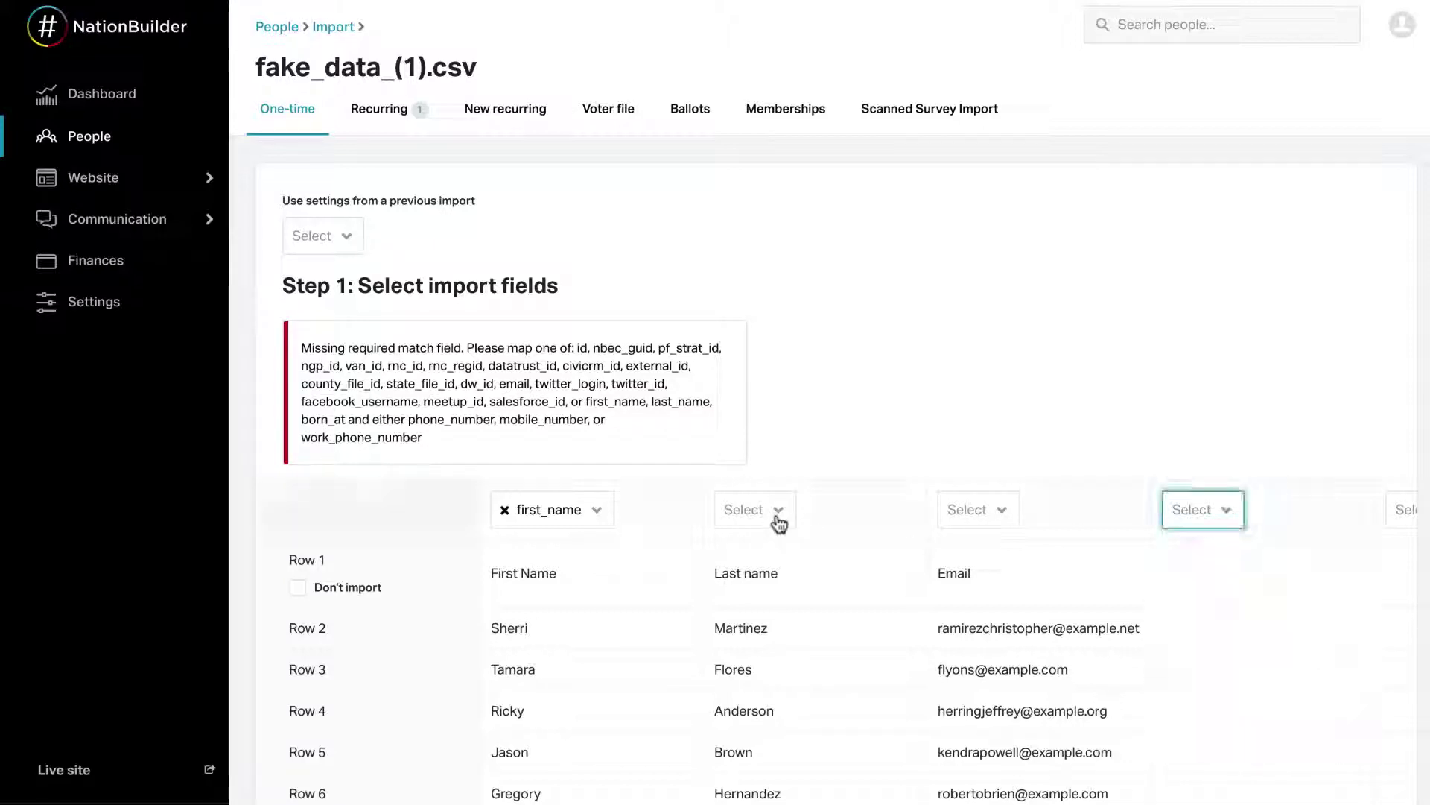
# Match the second column to last_name and the third column to email.
pyautogui.click(775, 517)
pyautogui.write('las')
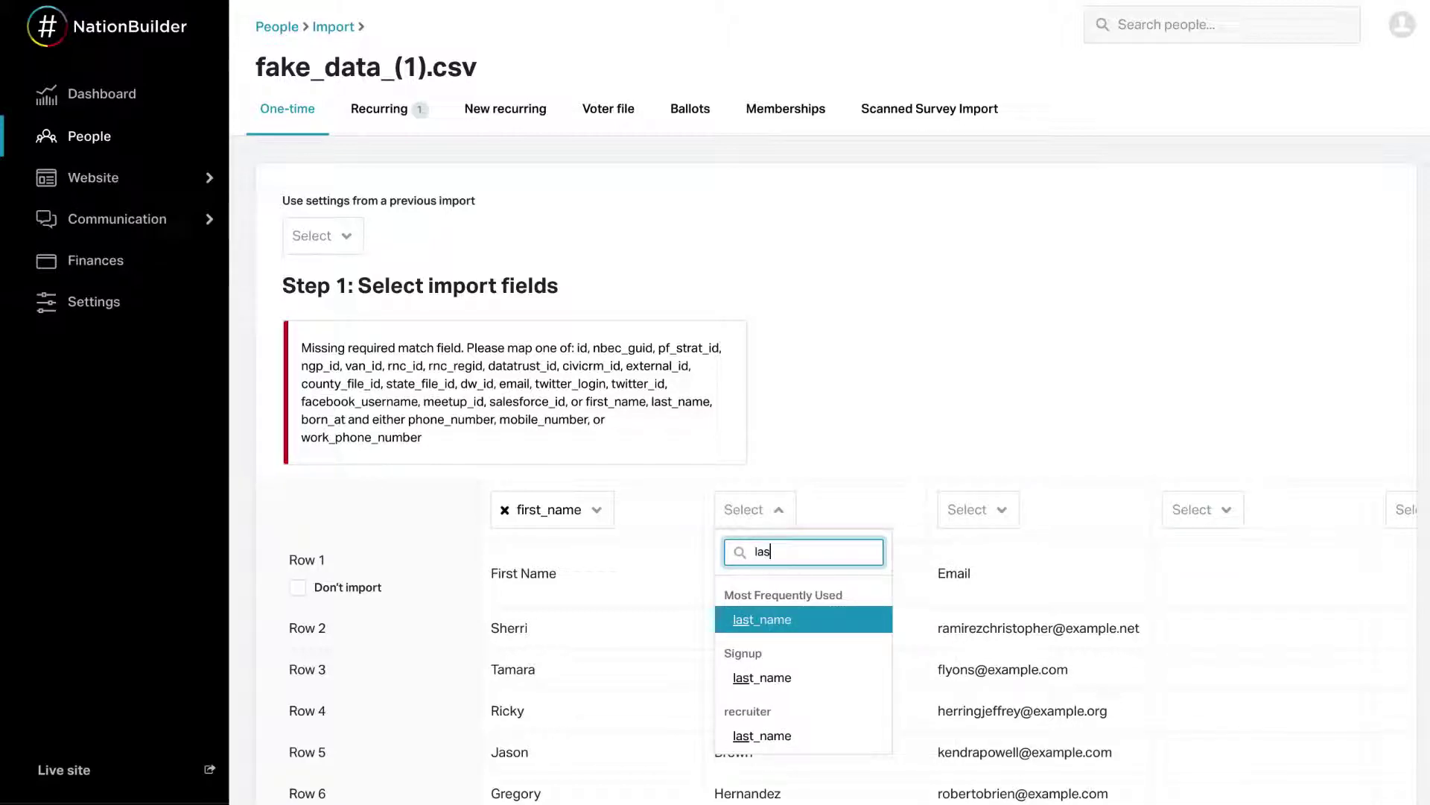
pyautogui.click(792, 618)
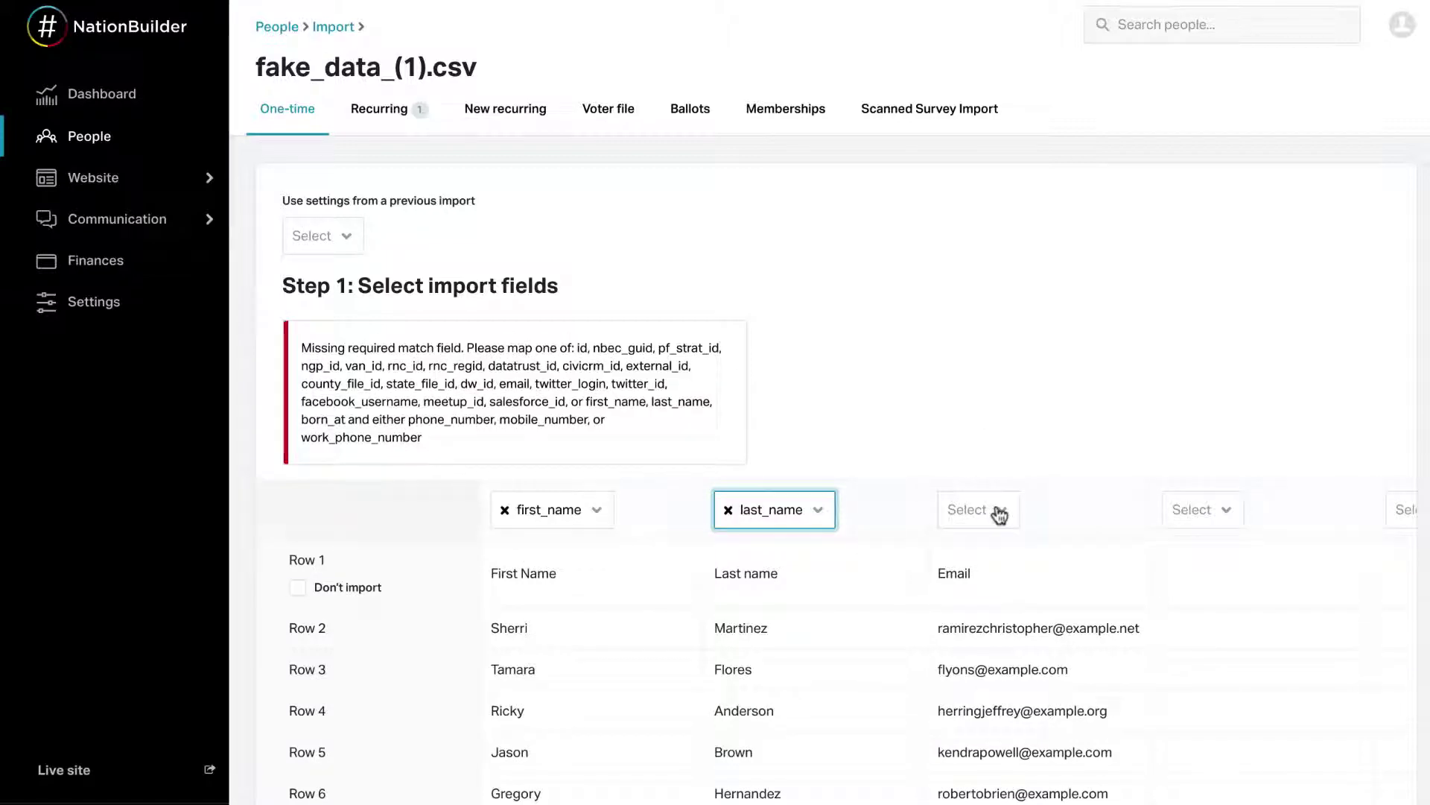
pyautogui.click(998, 512)
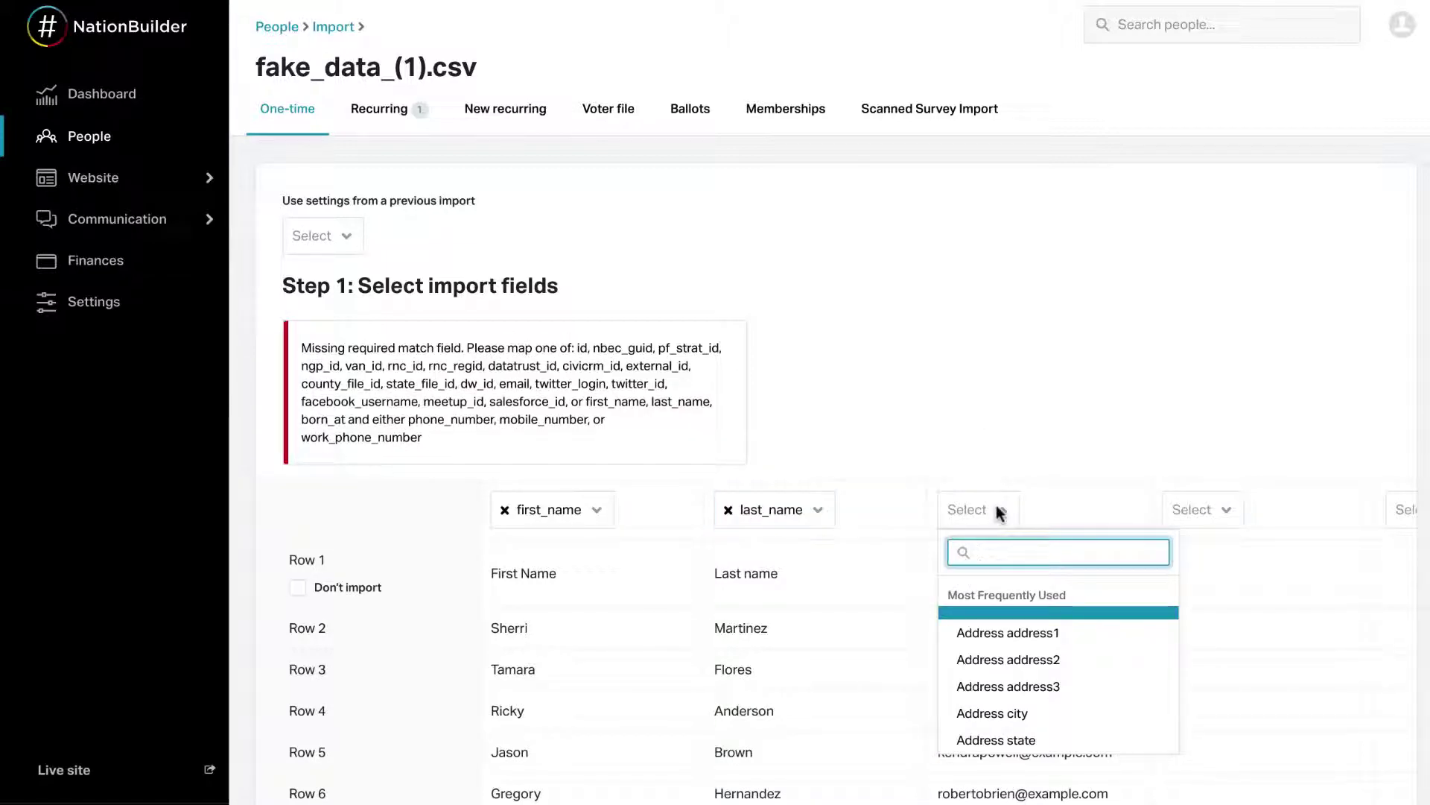
pyautogui.write('em')
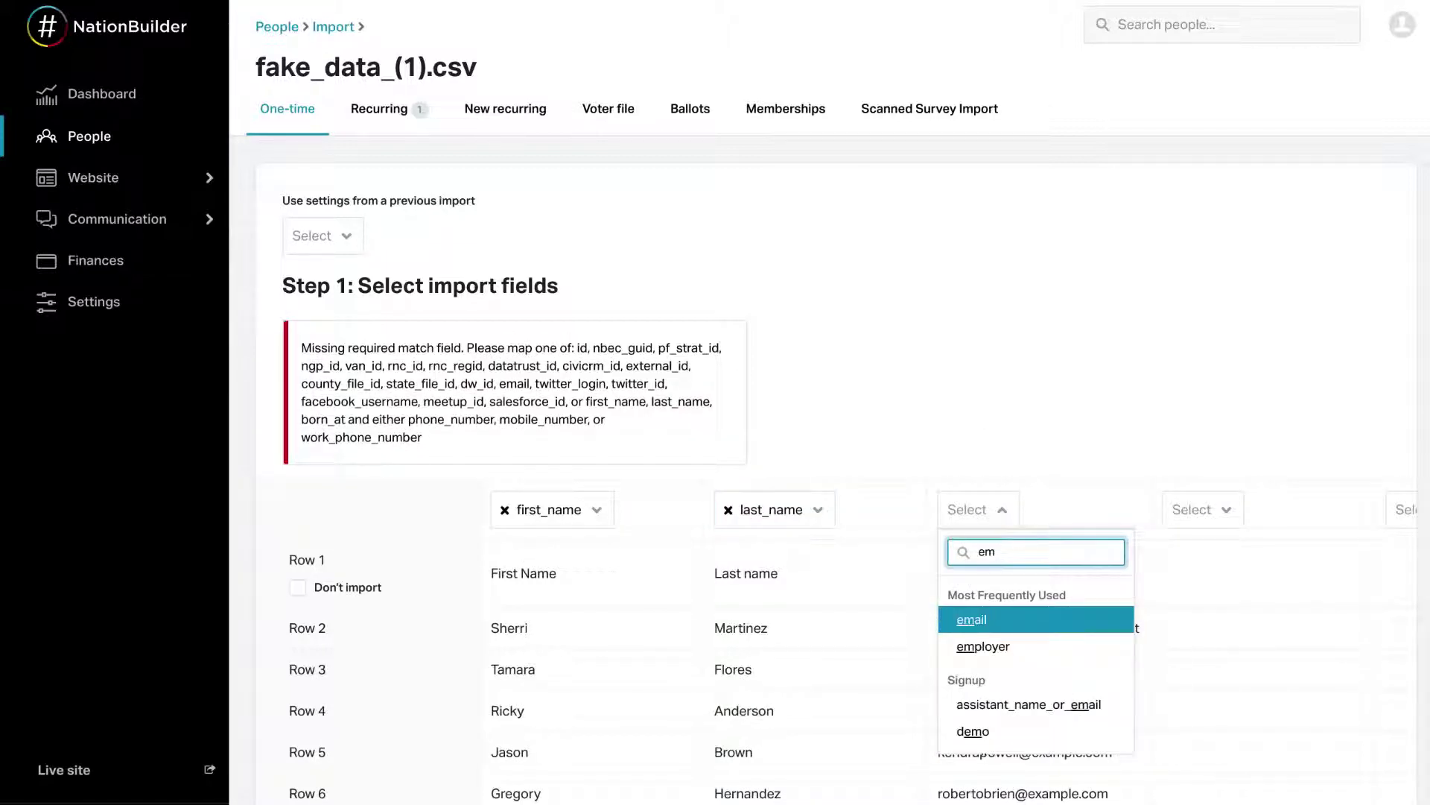
pyautogui.click(1007, 623)
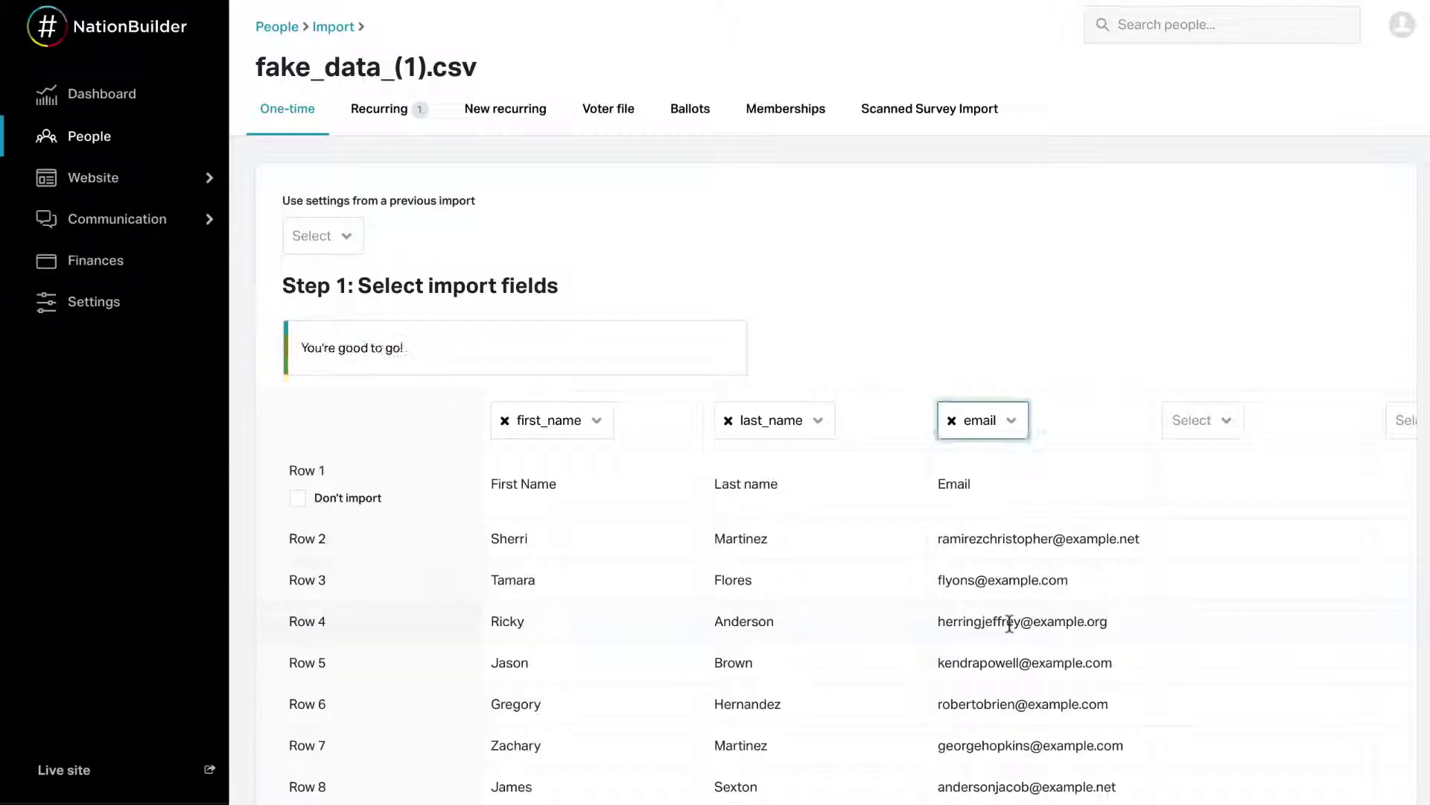
# Mark Row 1, the header row, as Don't import.
pyautogui.click(298, 499)
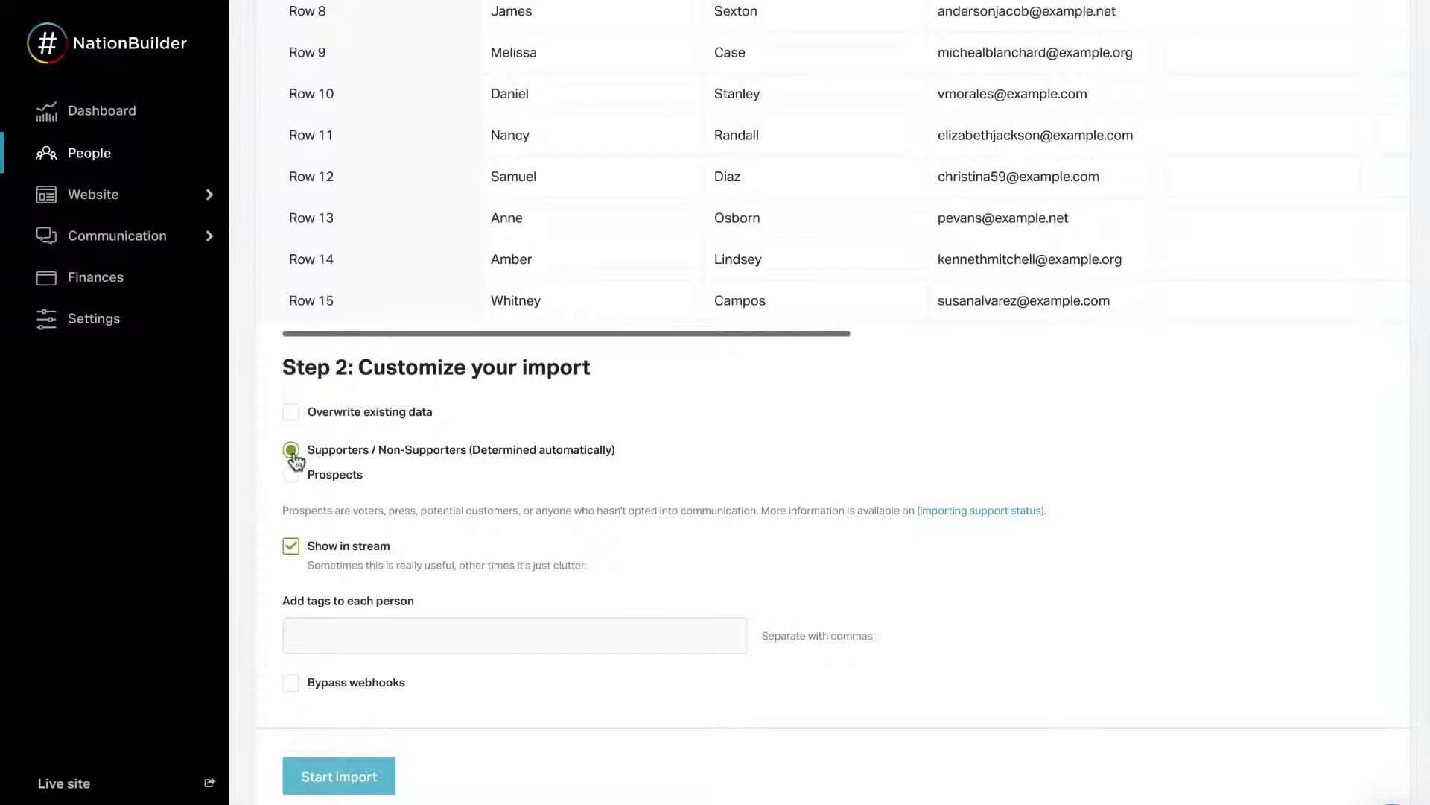
# Choose Prospects as the support status for imported people instead of automatic.
pyautogui.click(292, 454)
pyautogui.click(292, 478)
pyautogui.click(303, 634)
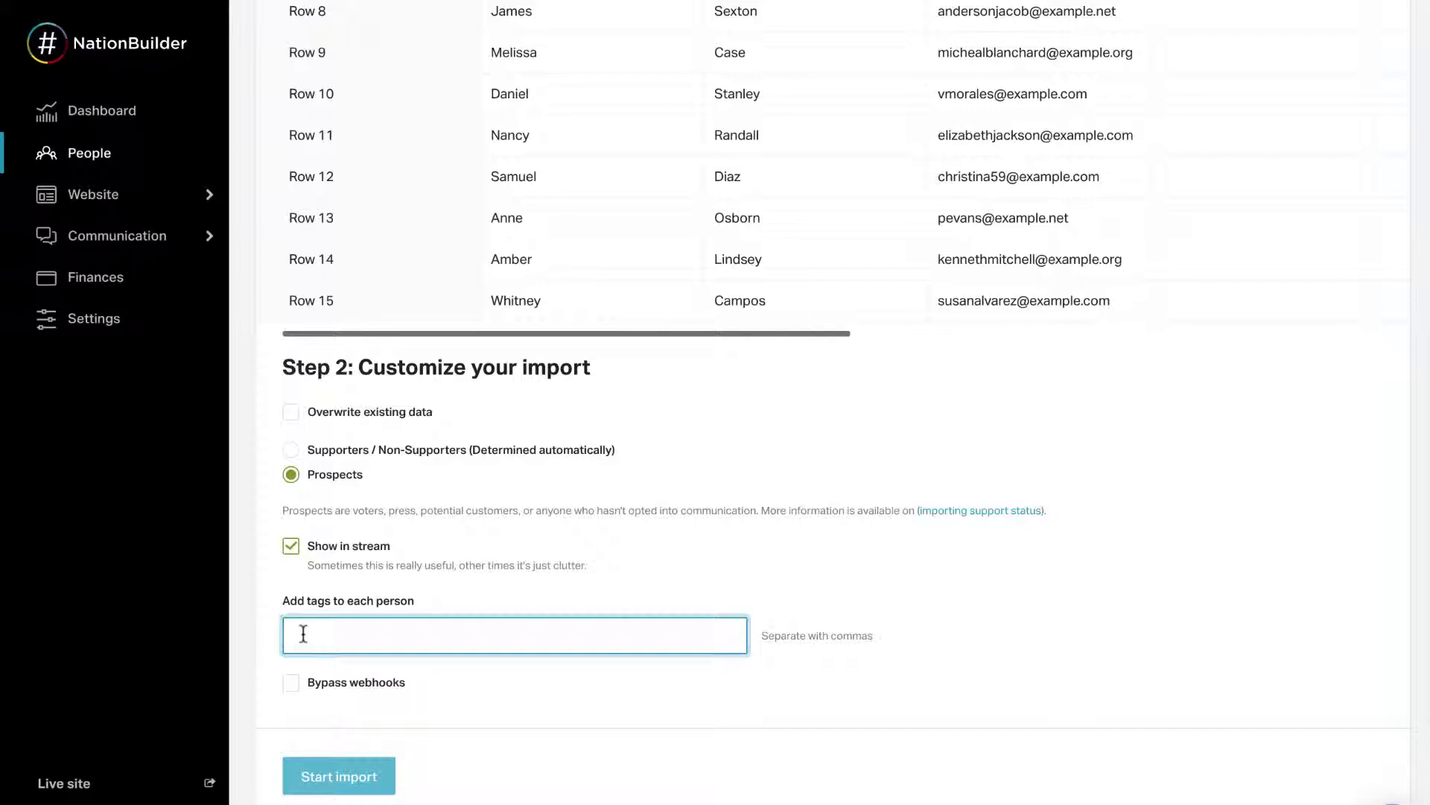
# Enter Volunteers-Rally in the Add tags to each person field.
pyautogui.write('Volunteers-Rally')
pyautogui.click(263, 657)
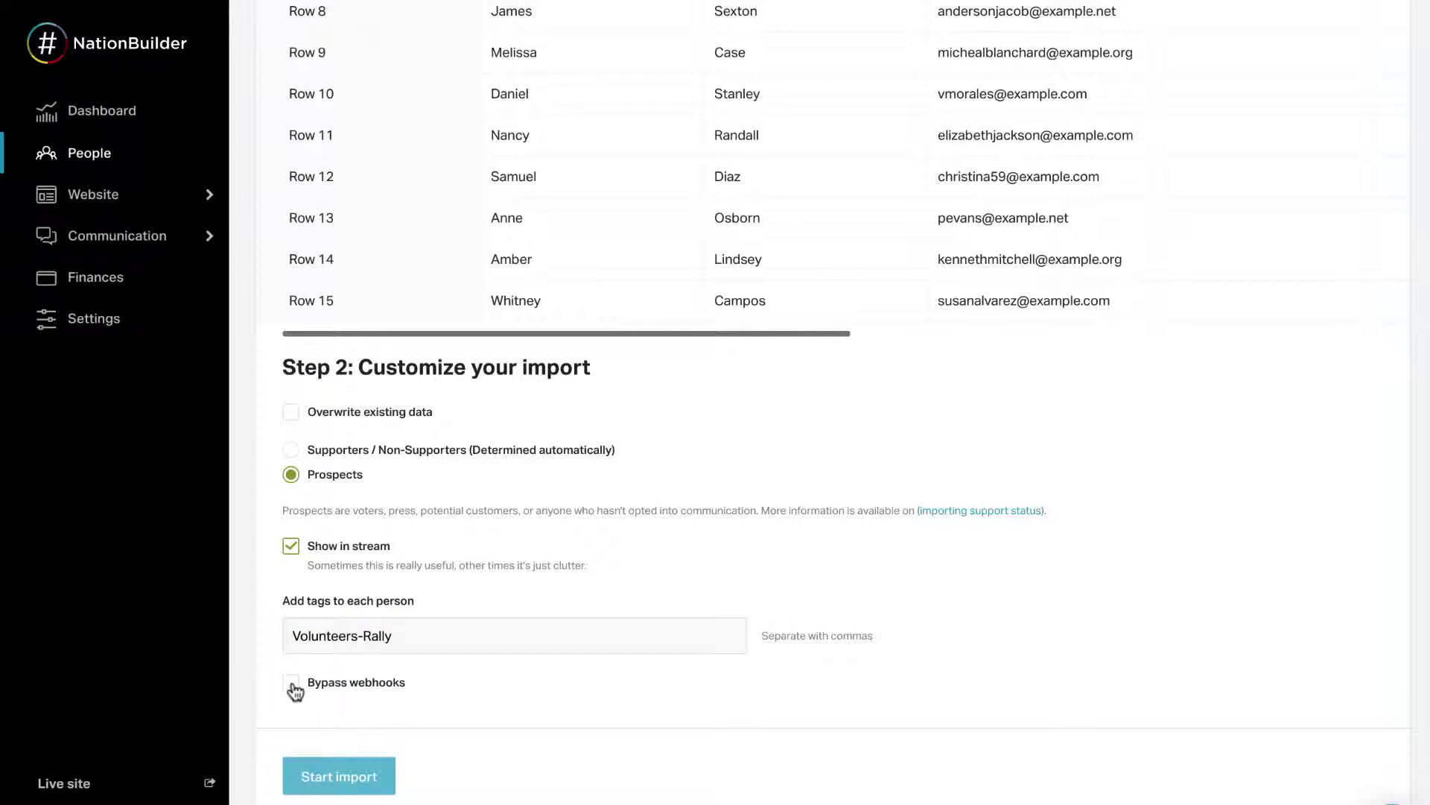